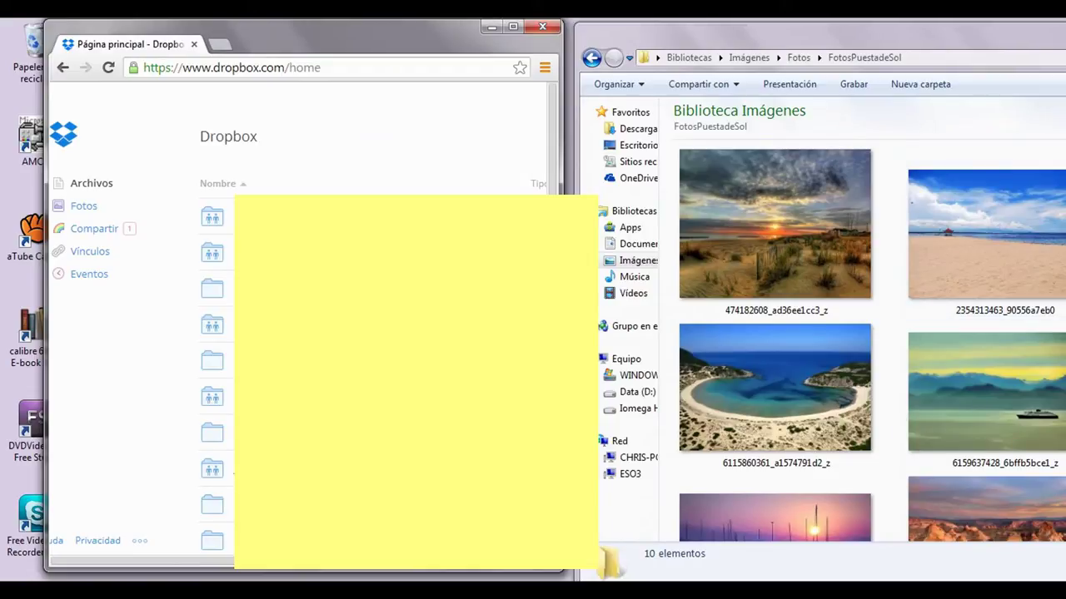
Upload the FotosPuestadeSol folder from the Fotos picture library to the Dropbox home folder and maximize the browser window
{"action": "scroll", "coordinate": [871, 341], "scroll_direction": "down", "scroll_amount": 2}
{"action": "scroll", "coordinate": [872, 341], "scroll_direction": "up", "scroll_amount": 2}
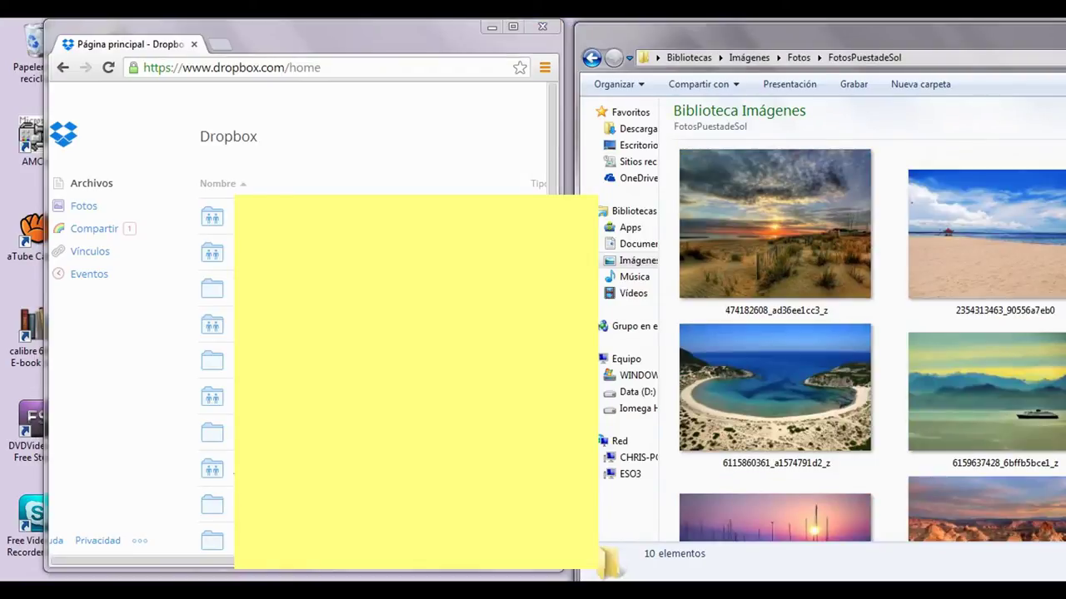
{"action": "left_click", "coordinate": [798, 57]}
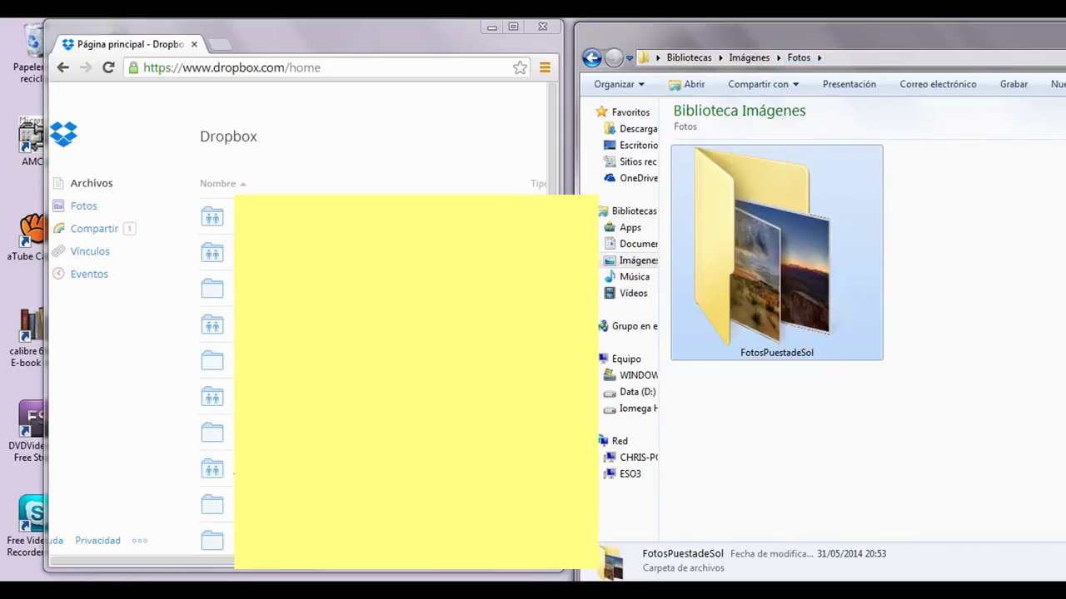
{"action": "left_click_drag", "start_coordinate": [776, 250], "coordinate": [398, 173]}
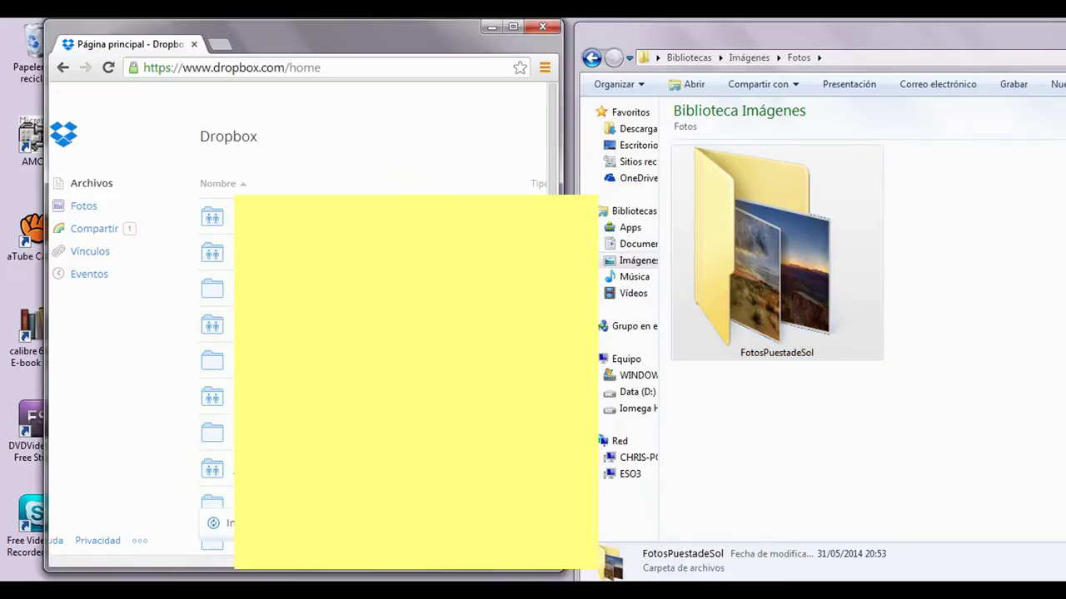
{"action": "left_click", "coordinate": [513, 26]}
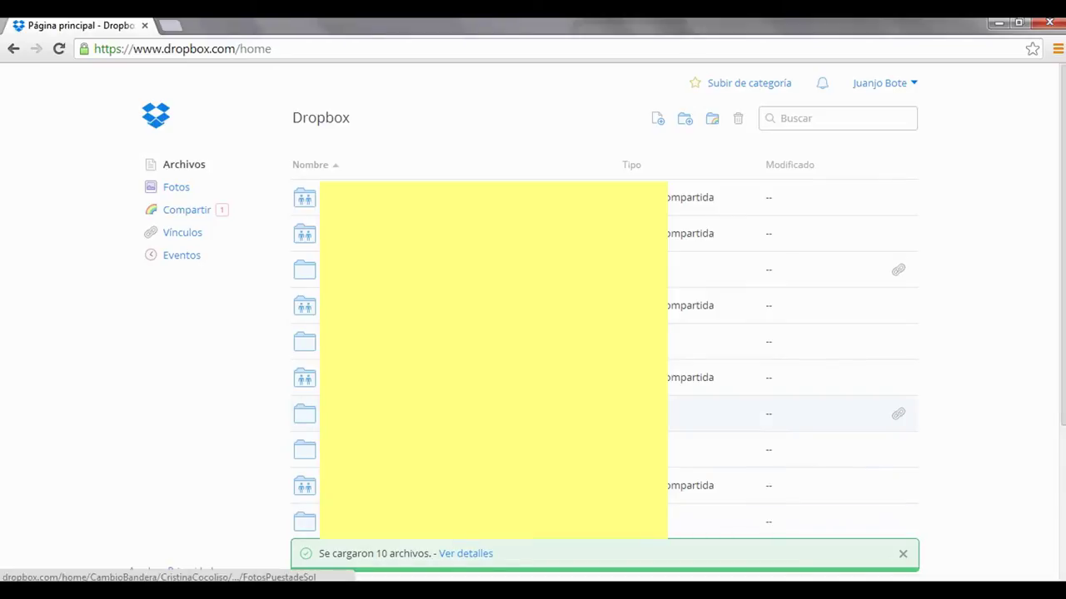
Open FotosPuestadeSol and share the folder with the contact's e-mail, adding the message "He compartido mis fotos contigo"
{"action": "left_click", "coordinate": [391, 414]}
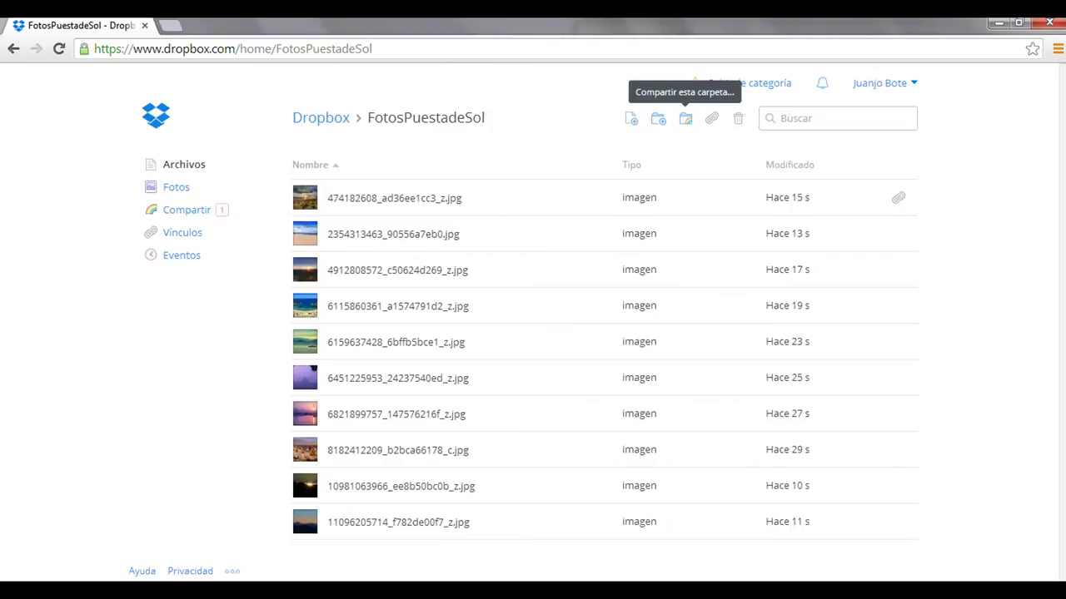
{"action": "left_click", "coordinate": [685, 119]}
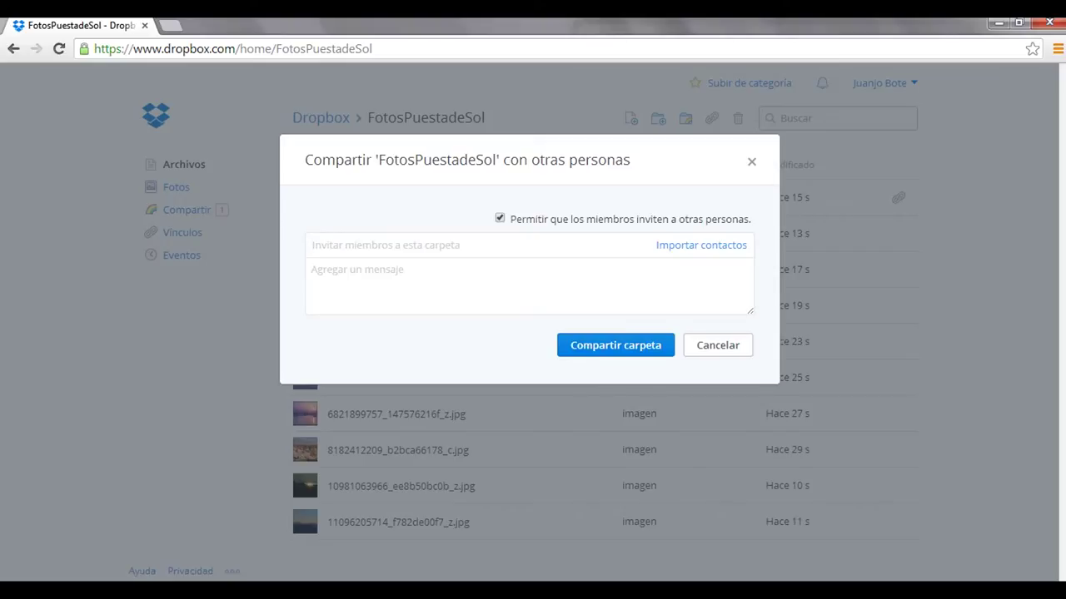
{"action": "type", "text": "profe"}
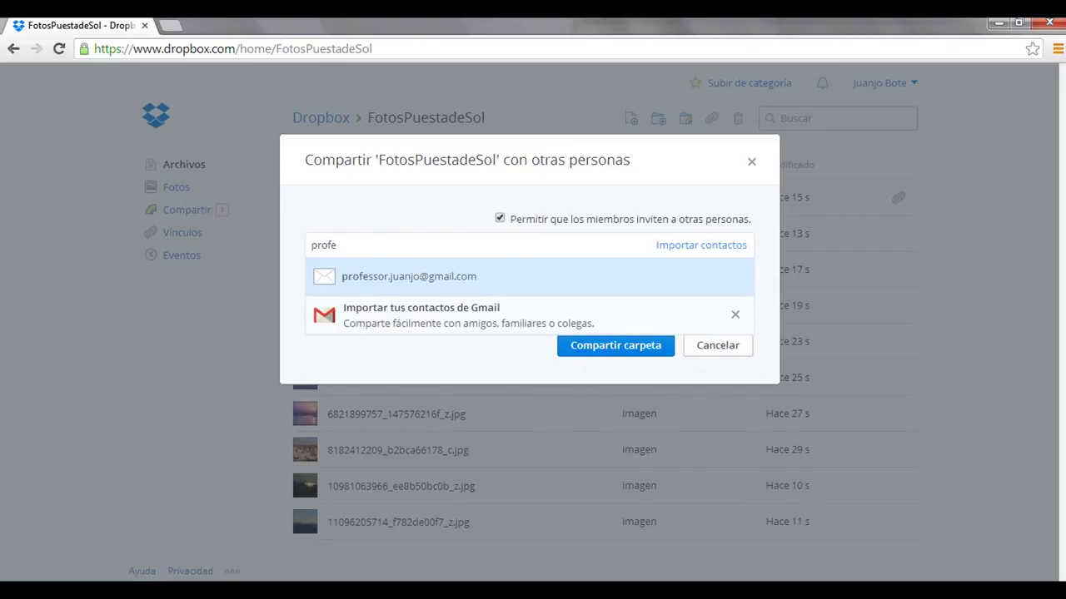
{"action": "key", "text": "Return"}
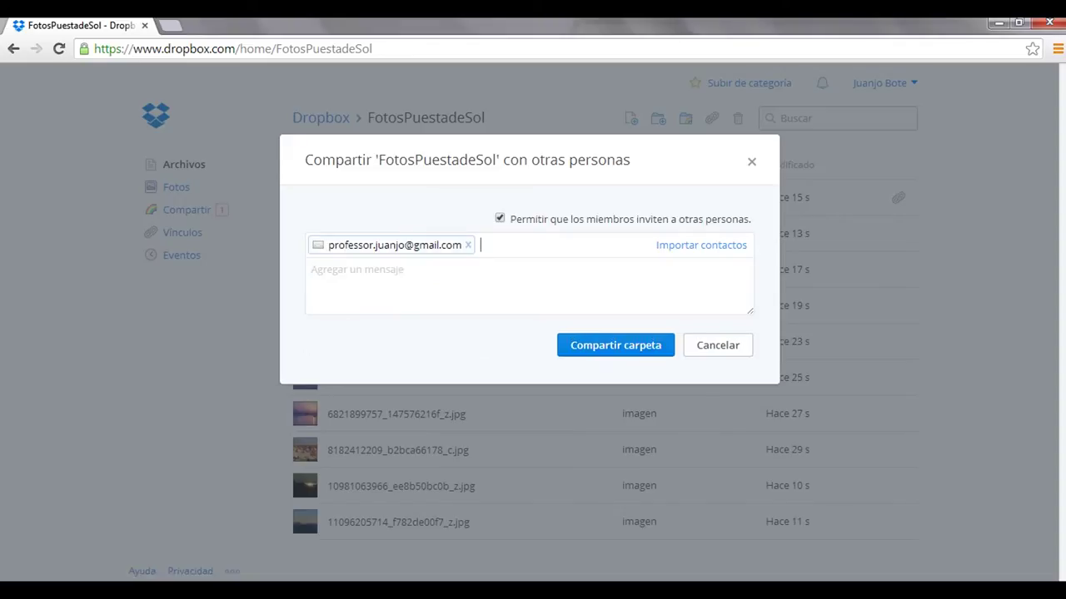
{"action": "type", "text": "He compartido mis fo"}
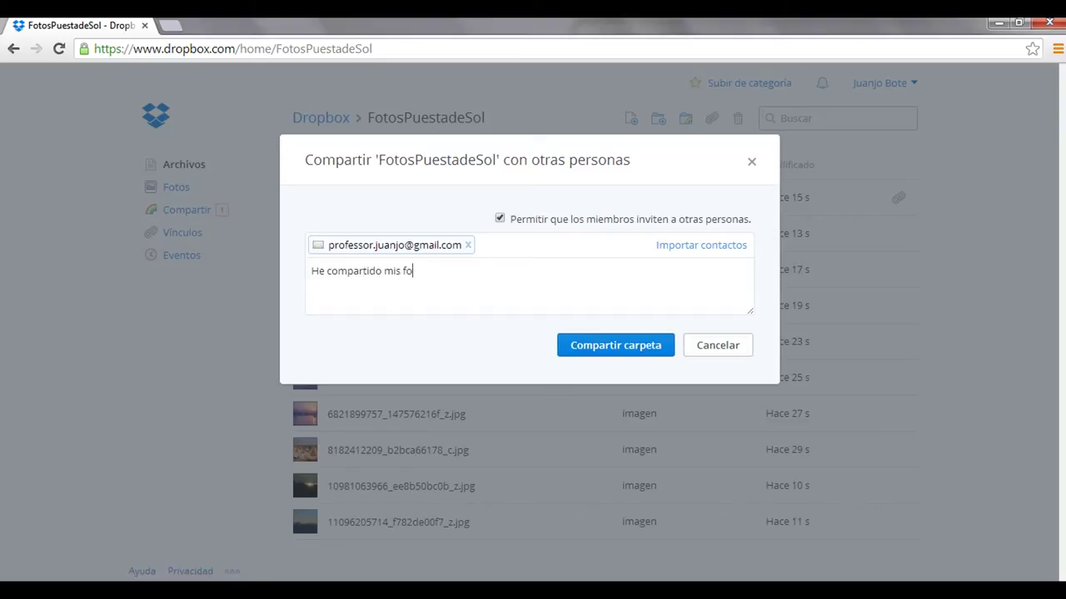
{"action": "type", "text": "tos contigo"}
{"action": "left_click", "coordinate": [616, 344]}
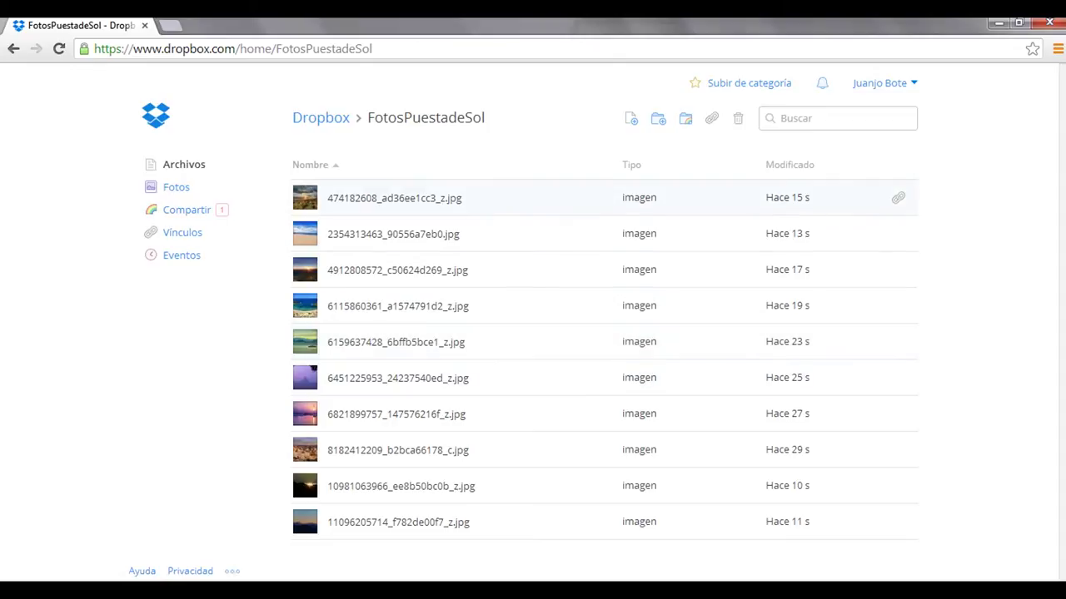
Select all ten images in FotosPuestadeSol and view them in Fotos
{"action": "left_click", "coordinate": [549, 197]}
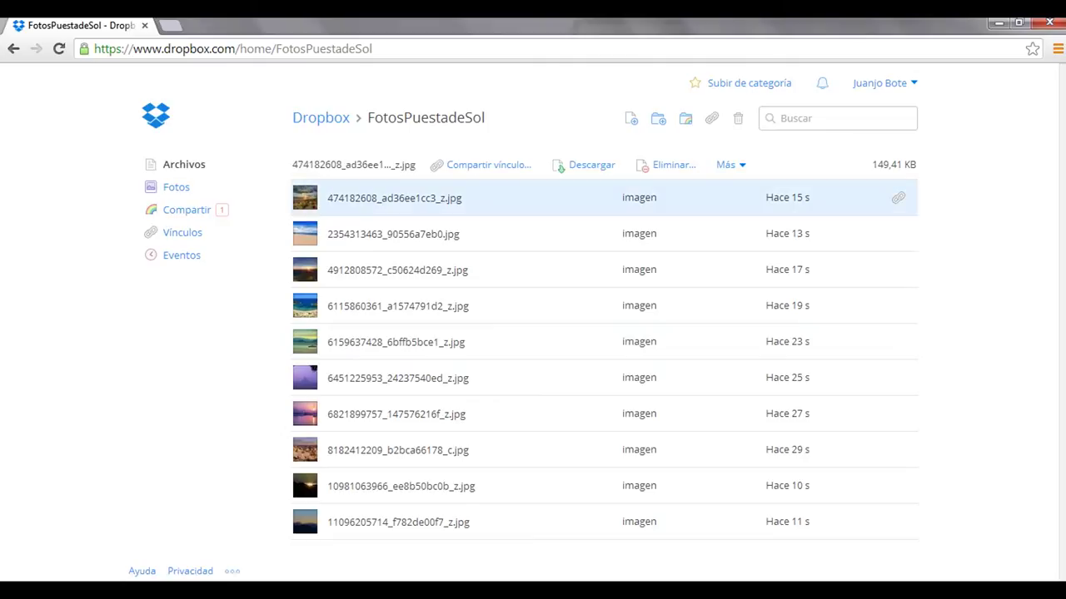
{"action": "key", "text": "shift+Down"}
{"action": "key", "text": "shift+Down"}
{"action": "key", "text": "shift+Down"}
{"action": "key", "text": "shift+Down"}
{"action": "key", "text": "shift+Down"}
{"action": "key", "text": "shift+Down"}
{"action": "key", "text": "shift+Down"}
{"action": "key", "text": "shift+Down"}
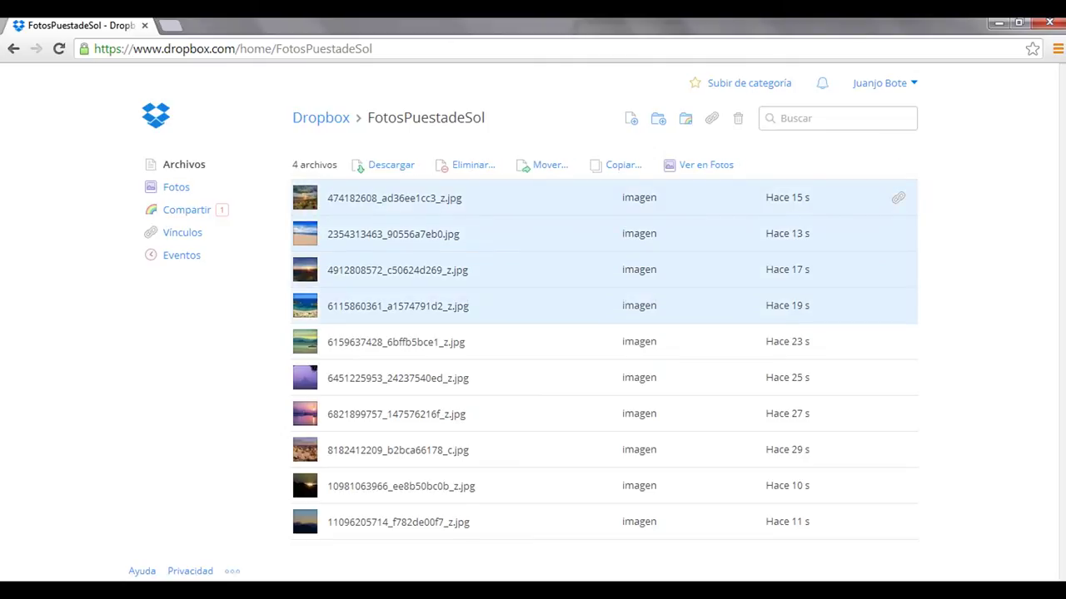
{"action": "key", "text": "shift+Down"}
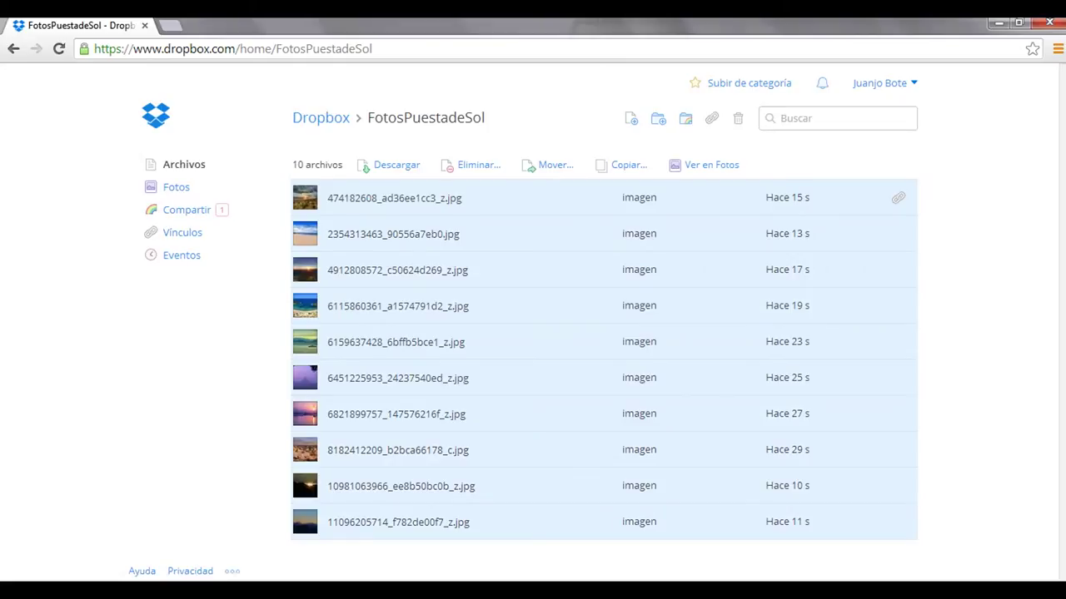
{"action": "right_click", "coordinate": [304, 197]}
{"action": "key", "text": "Down"}
{"action": "key", "text": "Down"}
{"action": "key", "text": "Down"}
{"action": "key", "text": "Down"}
{"action": "key", "text": "Down"}
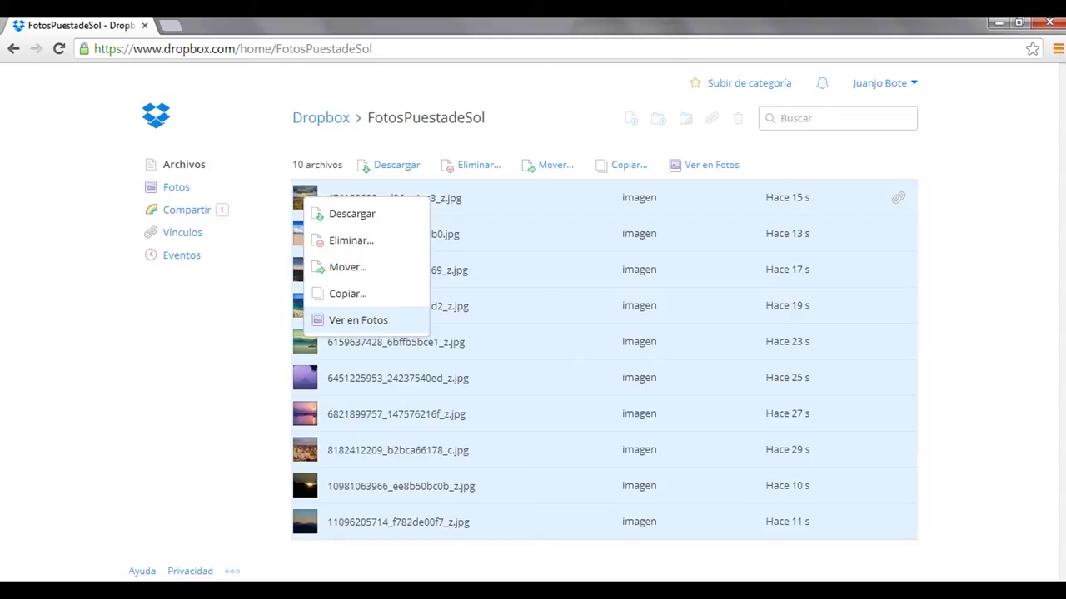
{"action": "left_click", "coordinate": [358, 319]}
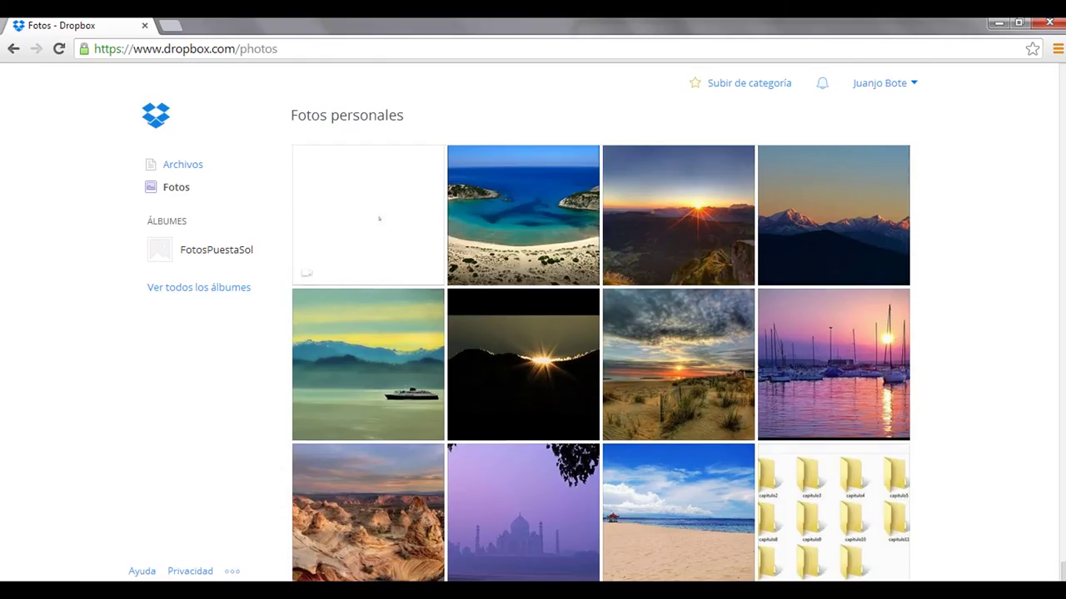
Select the ten uploaded landscape photos in Fotos personales, from the turquoise bay through the sandy beach
{"action": "left_click", "coordinate": [585, 148]}
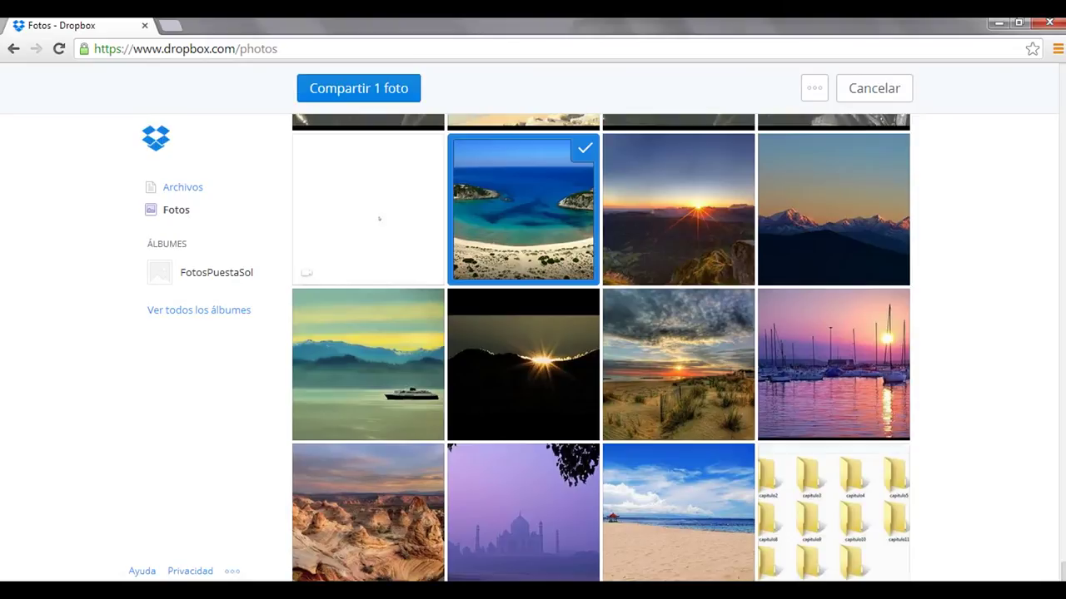
{"action": "left_click", "coordinate": [740, 148]}
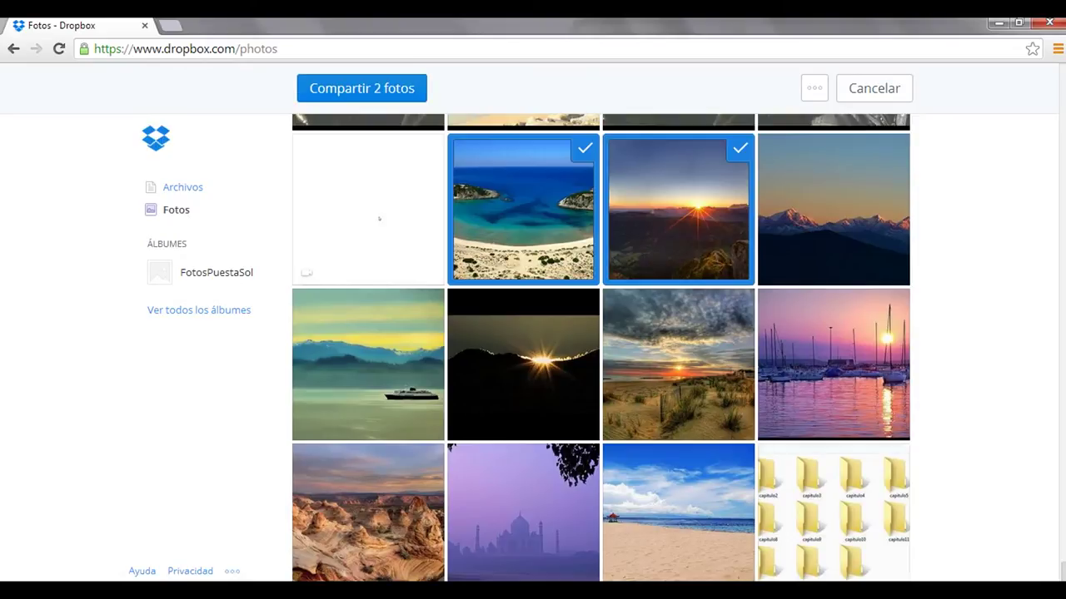
{"action": "left_click", "coordinate": [895, 148]}
{"action": "left_click", "coordinate": [834, 364]}
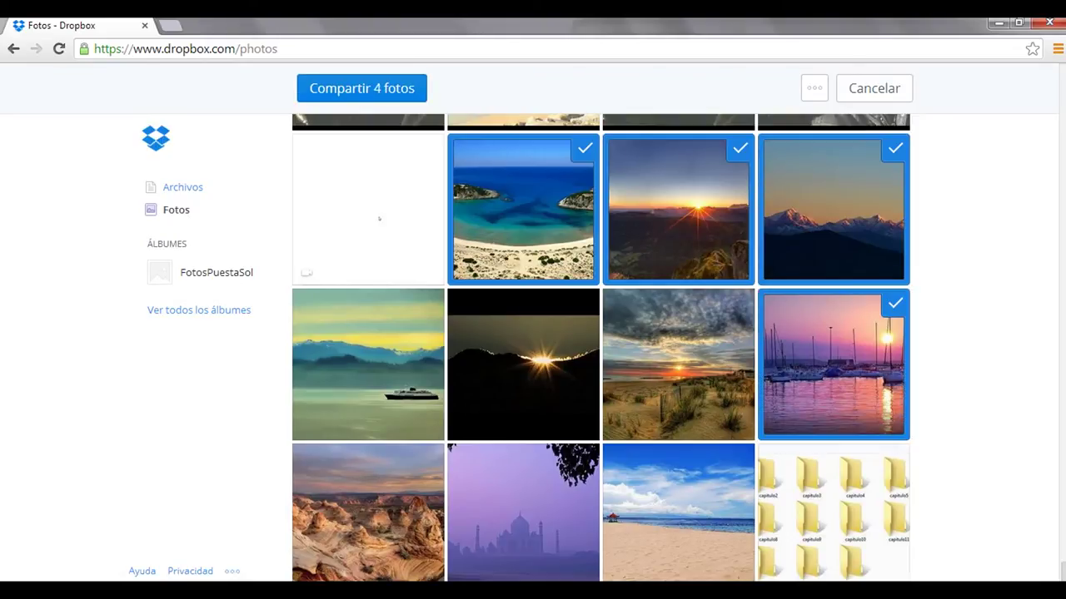
{"action": "left_click", "coordinate": [678, 363]}
{"action": "left_click", "coordinate": [584, 303]}
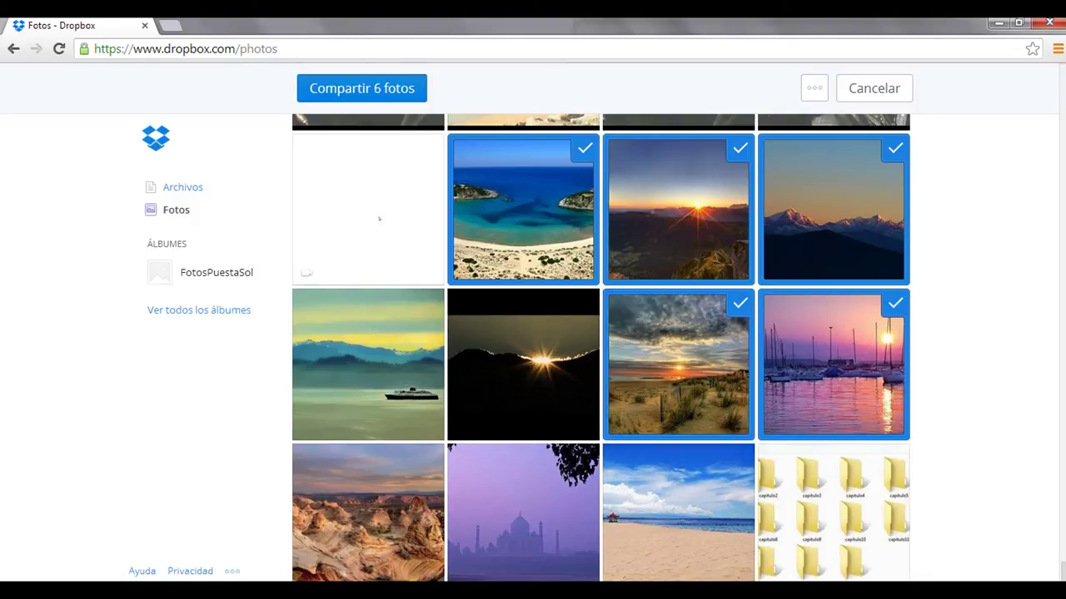
{"action": "left_click", "coordinate": [429, 303]}
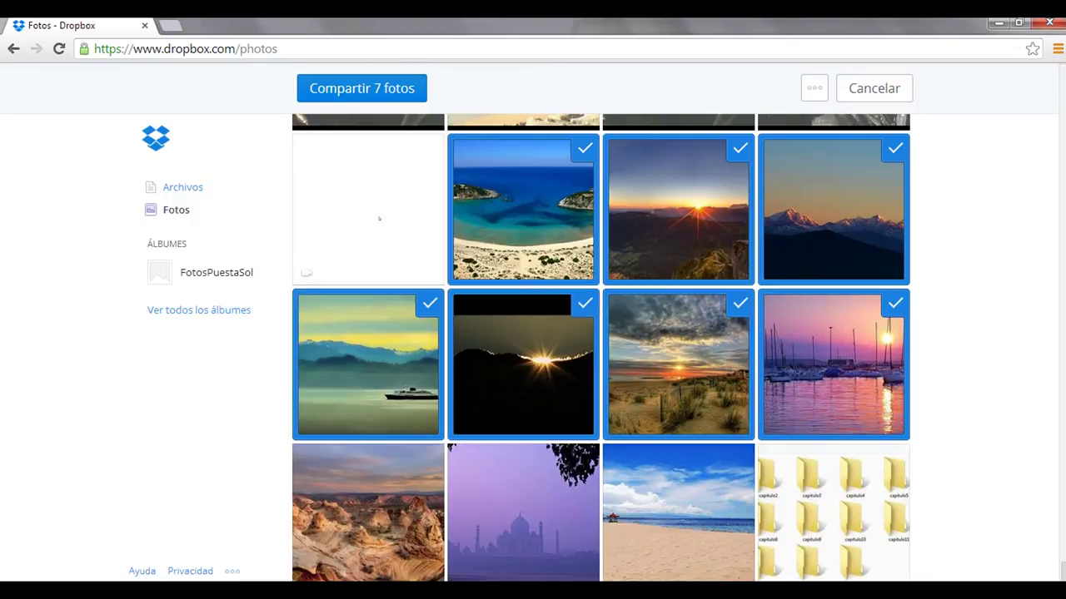
{"action": "left_click", "coordinate": [430, 458]}
{"action": "left_click", "coordinate": [584, 458]}
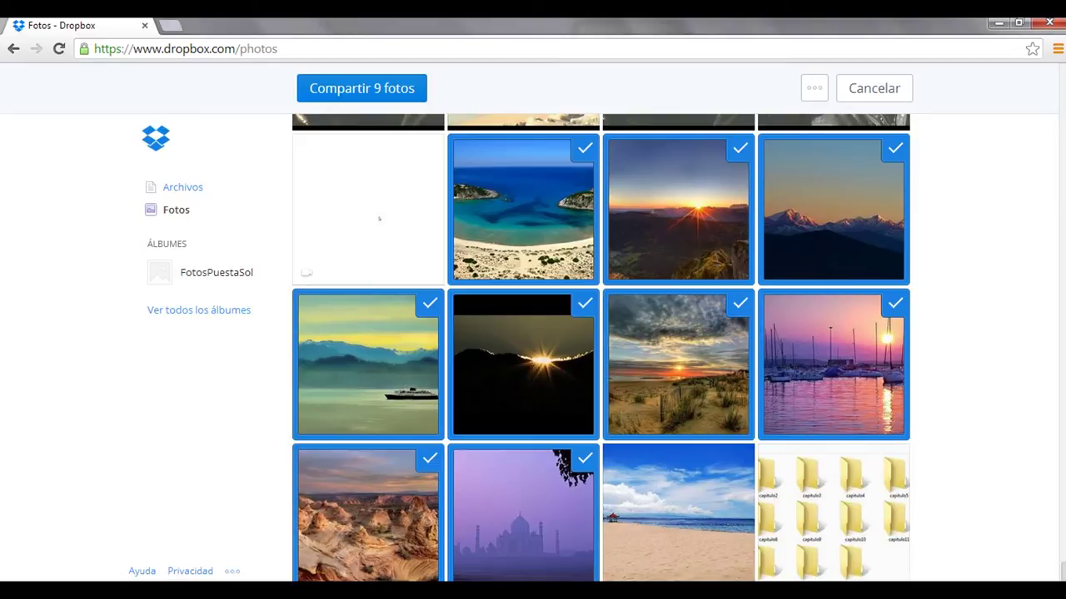
{"action": "left_click", "coordinate": [663, 572]}
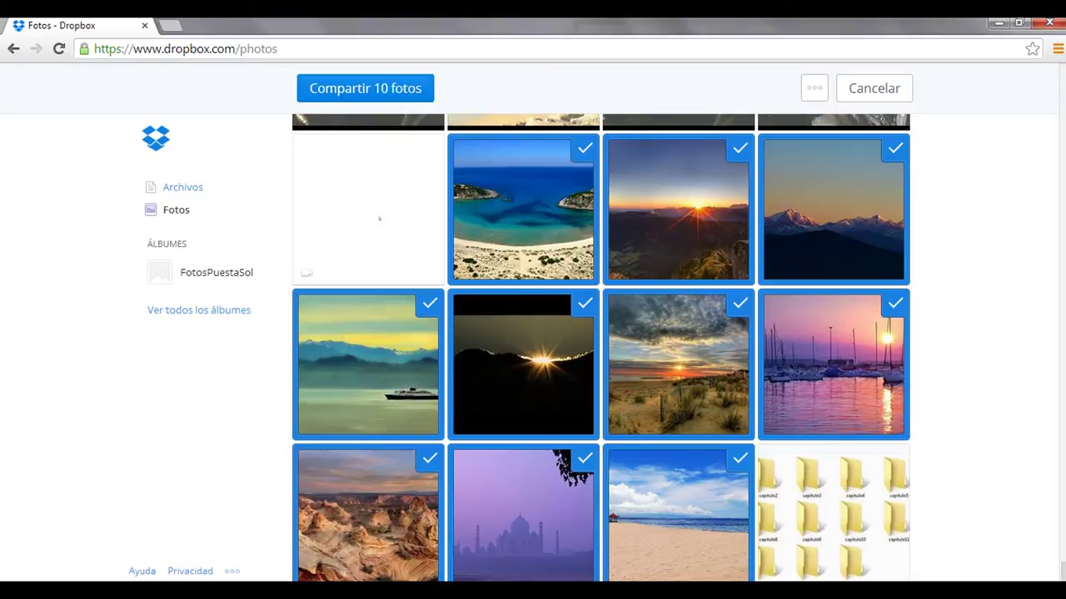
Share the ten selected photos with the contact's e-mail, adding the message "He compartido estas fotos contigo en Dropbox"
{"action": "left_click", "coordinate": [365, 88]}
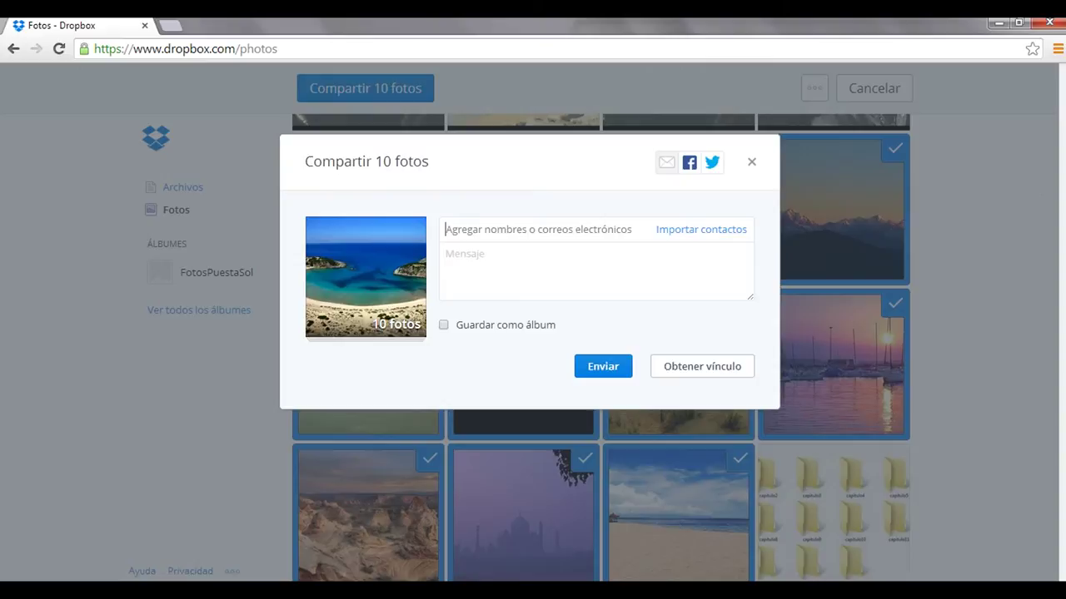
{"action": "type", "text": "profe"}
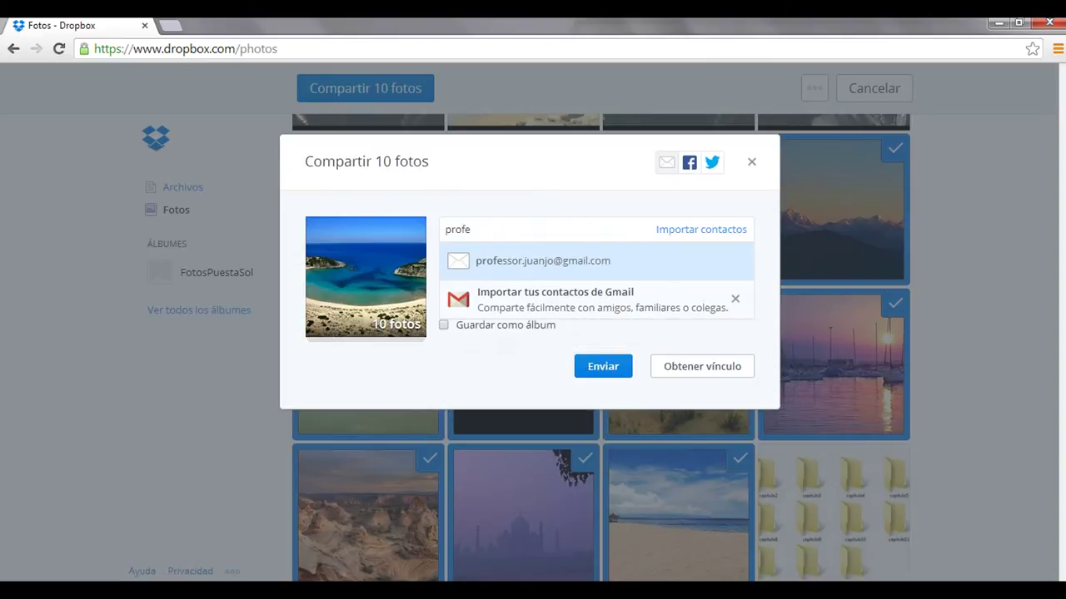
{"action": "key", "text": "Return"}
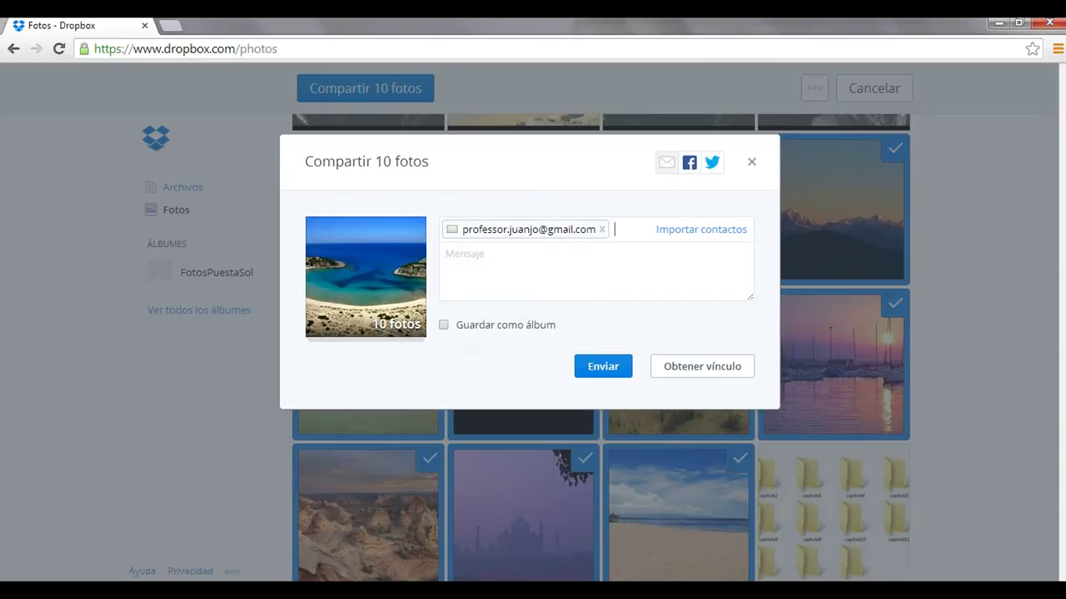
{"action": "type", "text": "He compartido estas fotos"}
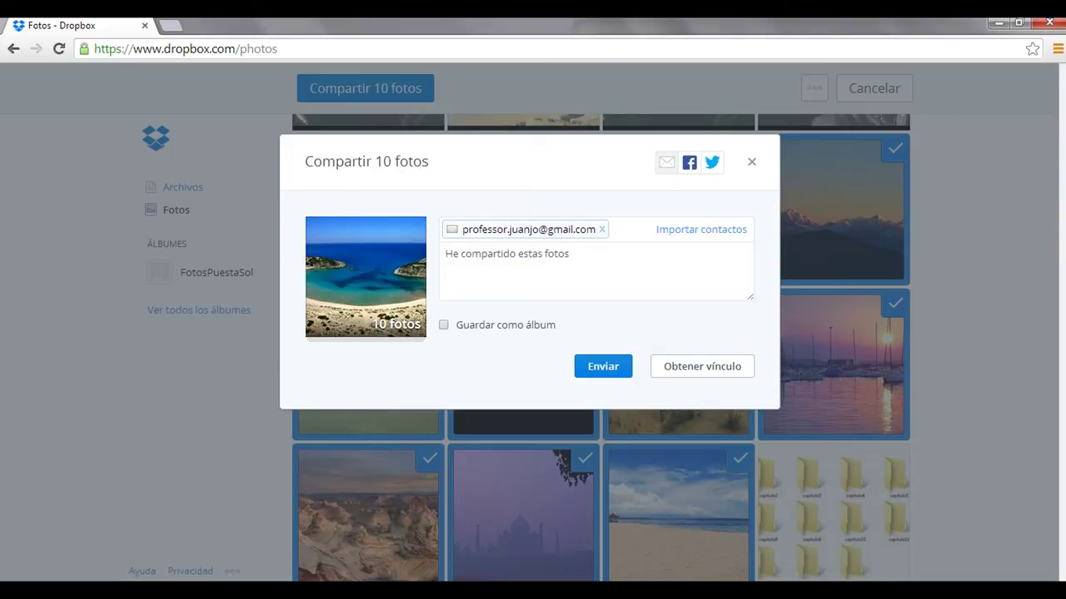
{"action": "type", "text": " contigo en Dropbox"}
{"action": "left_click", "coordinate": [603, 366]}
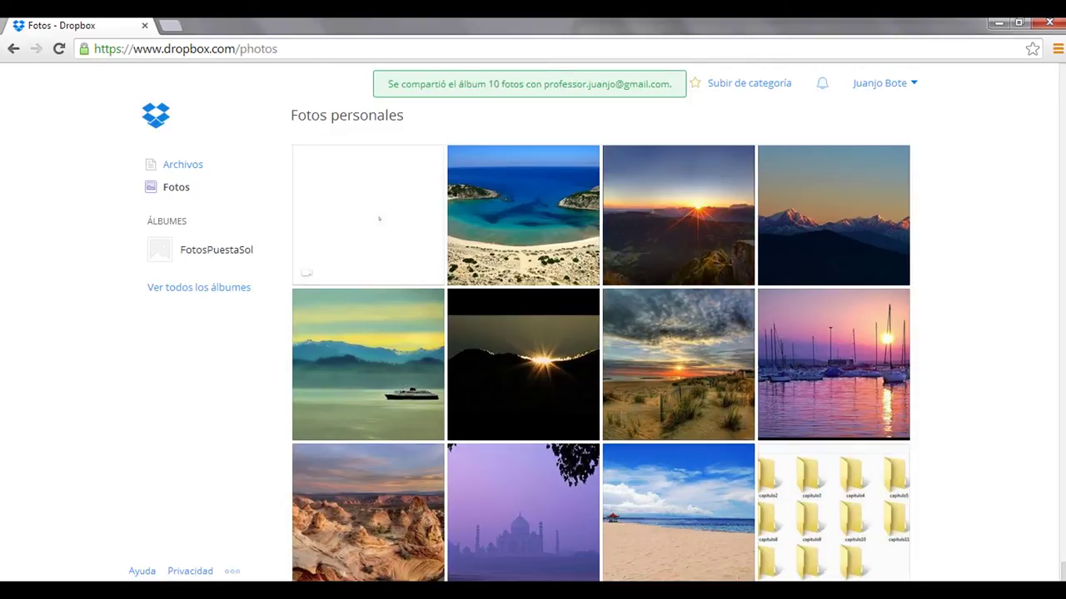
{"action": "scroll", "coordinate": [601, 363], "scroll_direction": "down", "scroll_amount": 1}
{"action": "left_click", "coordinate": [583, 150]}
{"action": "left_click", "coordinate": [738, 149]}
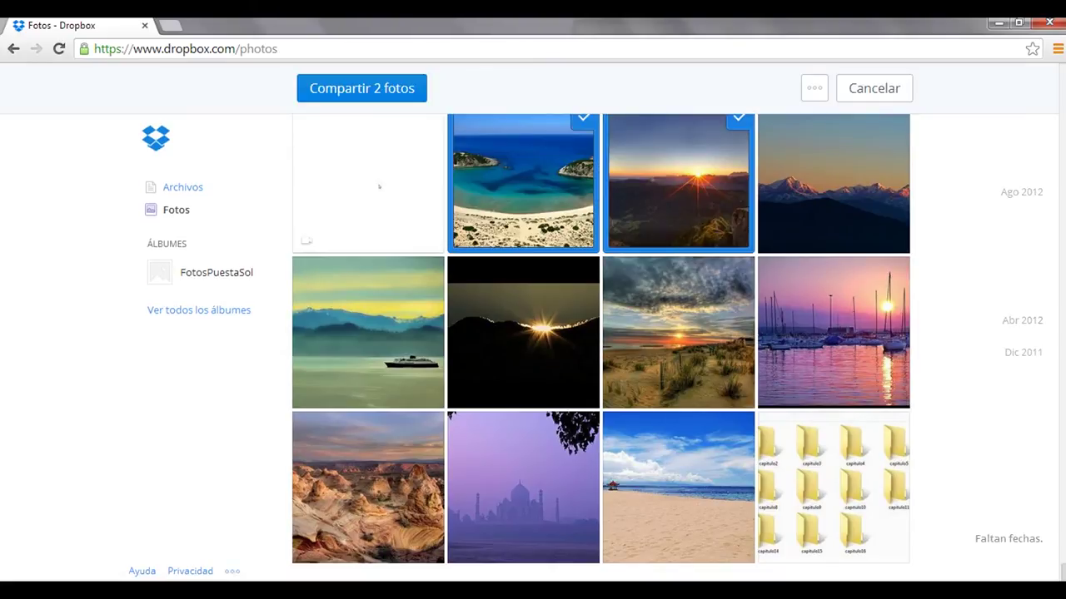
{"action": "left_click", "coordinate": [583, 120]}
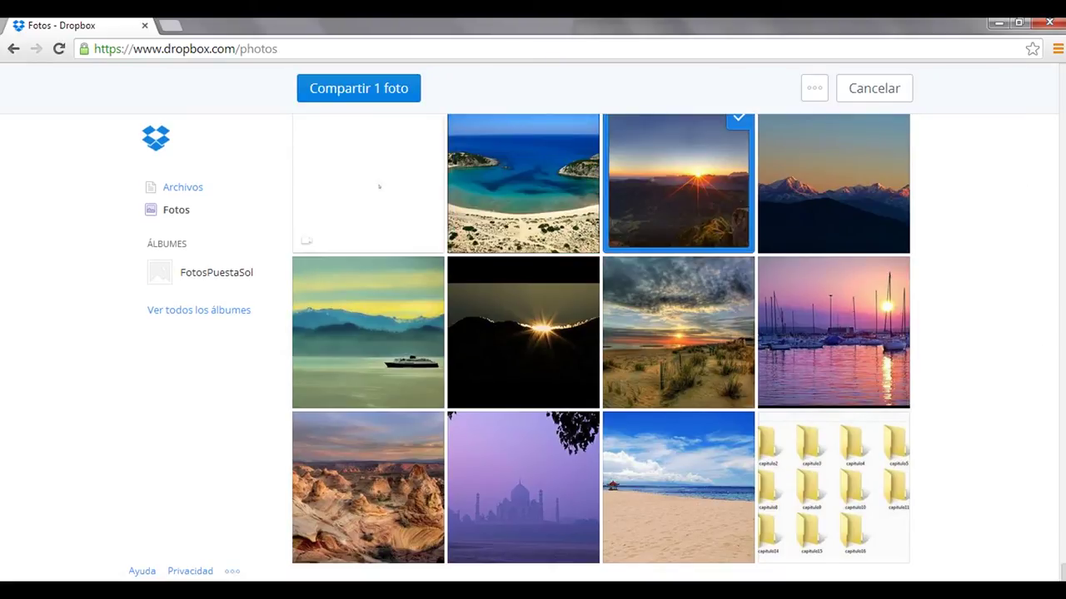
{"action": "left_click", "coordinate": [738, 121]}
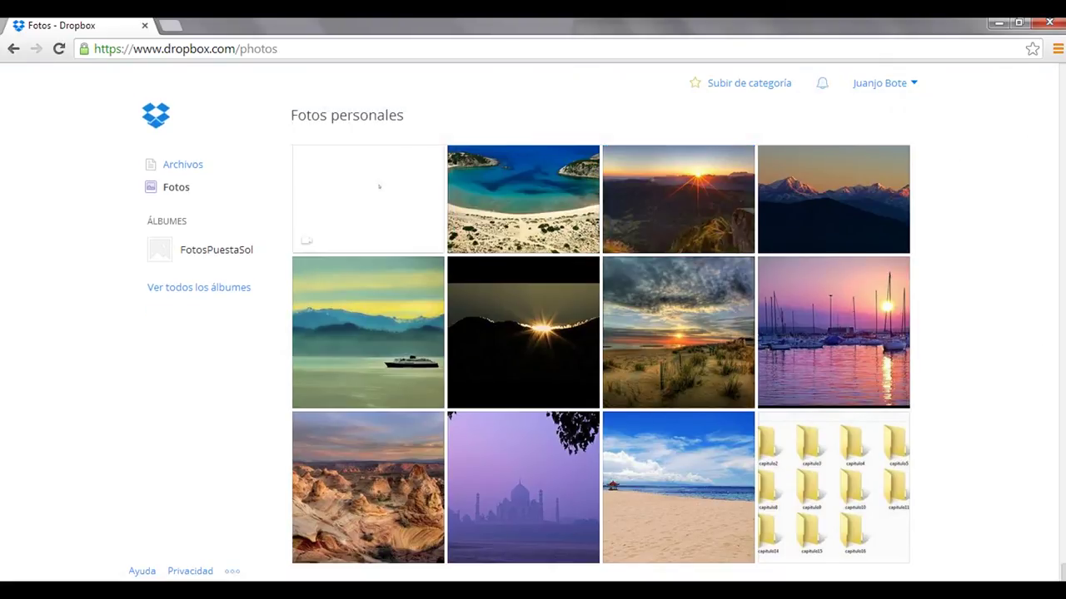
Reselect the ten landscape photos in Fotos personales, from the turquoise bay through the sandy beach, and share the selection again
{"action": "left_click", "coordinate": [583, 150]}
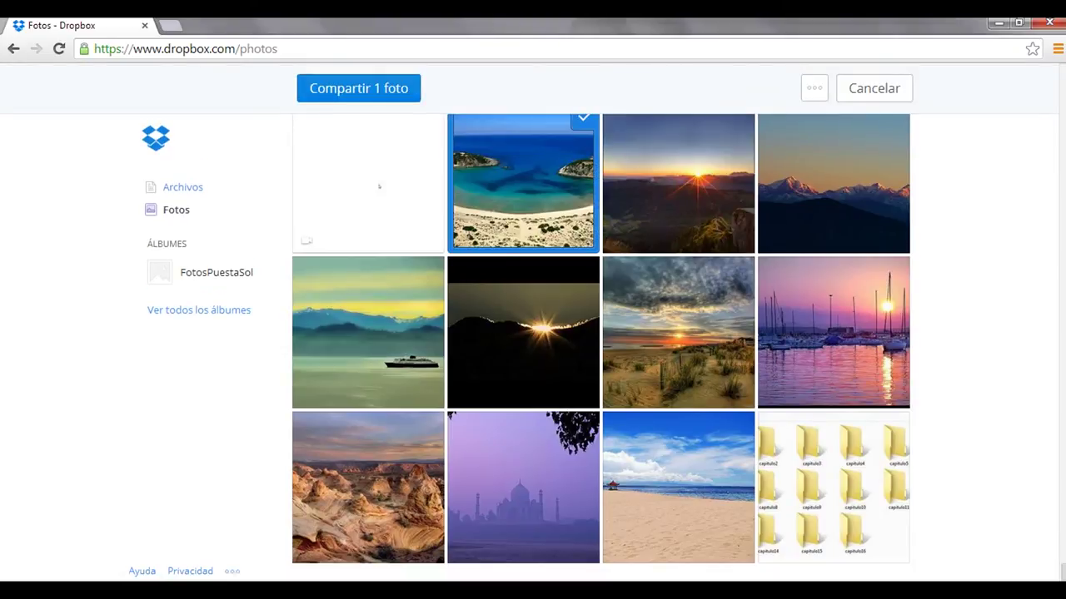
{"action": "left_click", "coordinate": [738, 121]}
{"action": "left_click", "coordinate": [893, 120]}
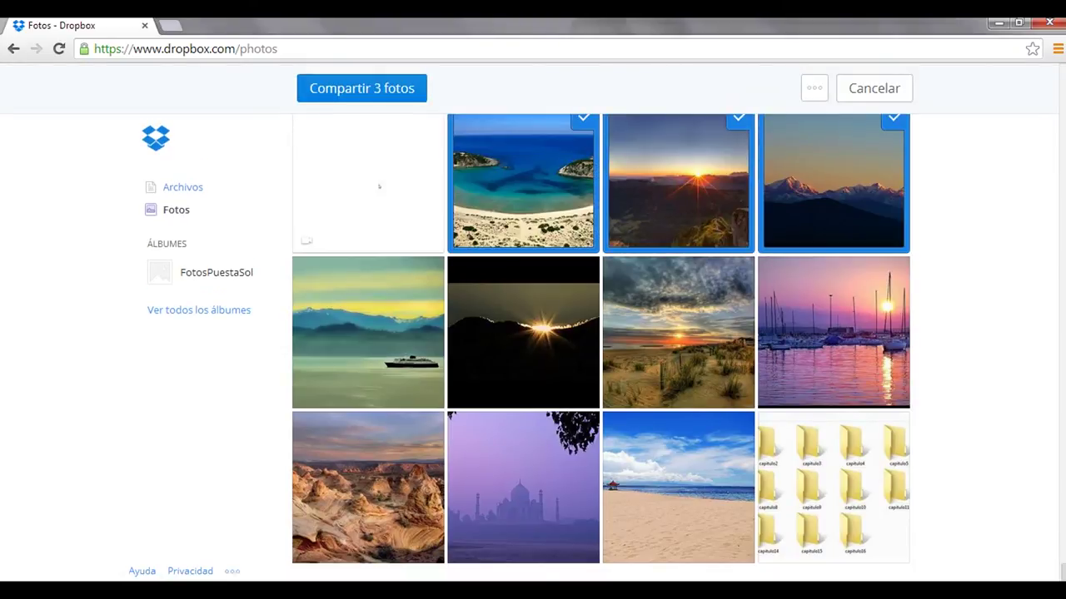
{"action": "left_click", "coordinate": [893, 273]}
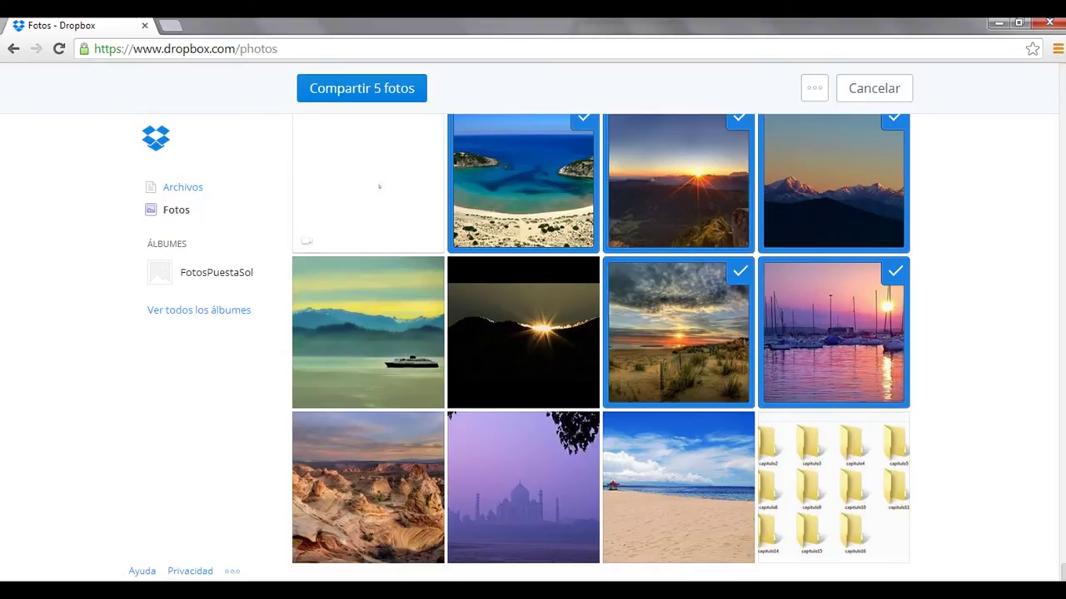
{"action": "left_click", "coordinate": [523, 332]}
{"action": "left_click", "coordinate": [368, 332]}
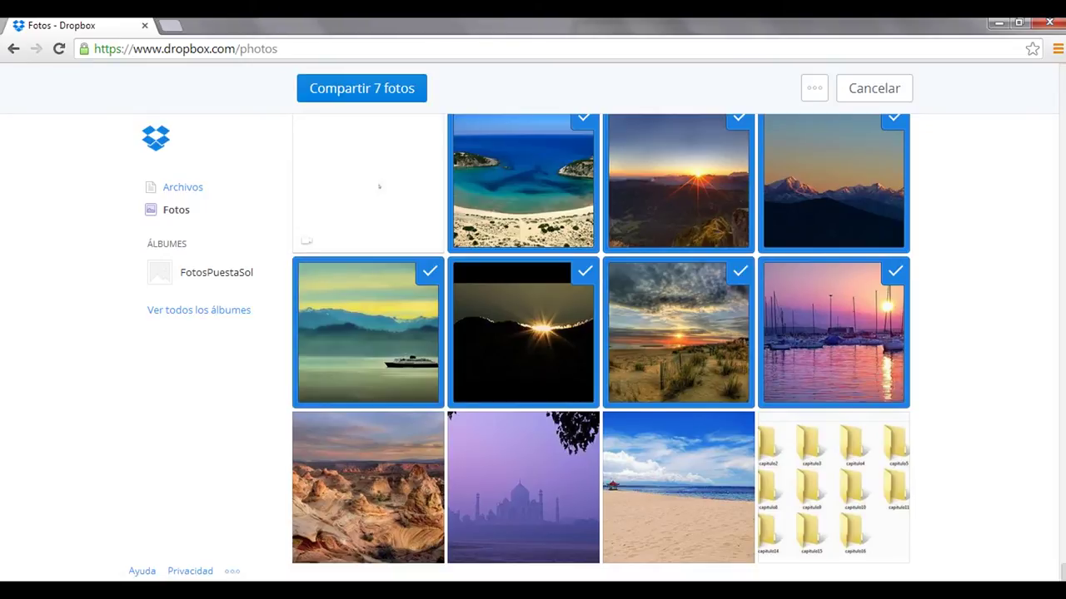
{"action": "left_click", "coordinate": [368, 487]}
{"action": "left_click", "coordinate": [523, 487]}
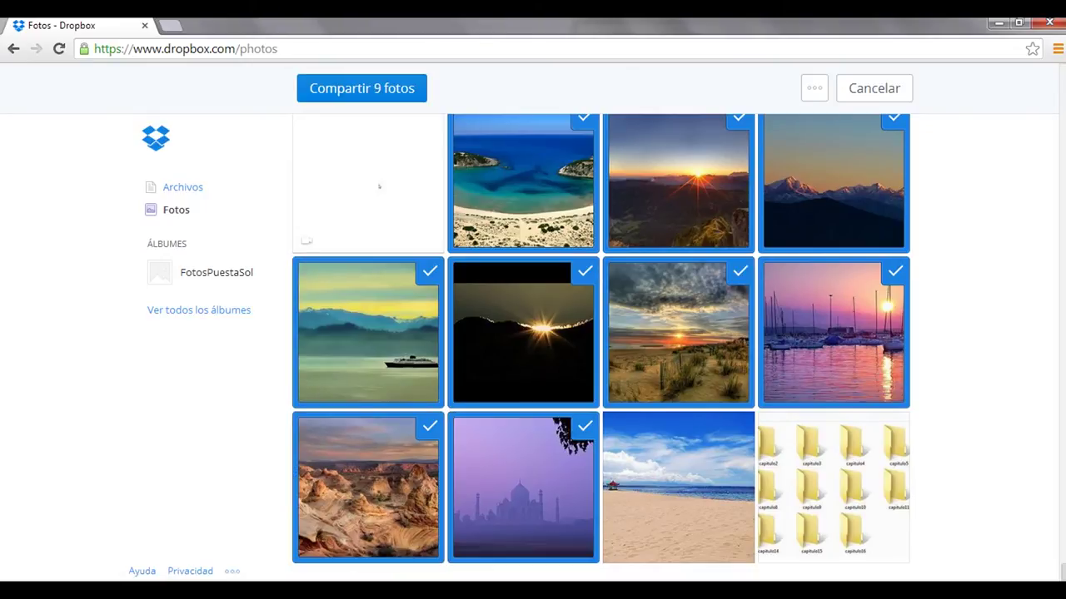
{"action": "left_click", "coordinate": [679, 487]}
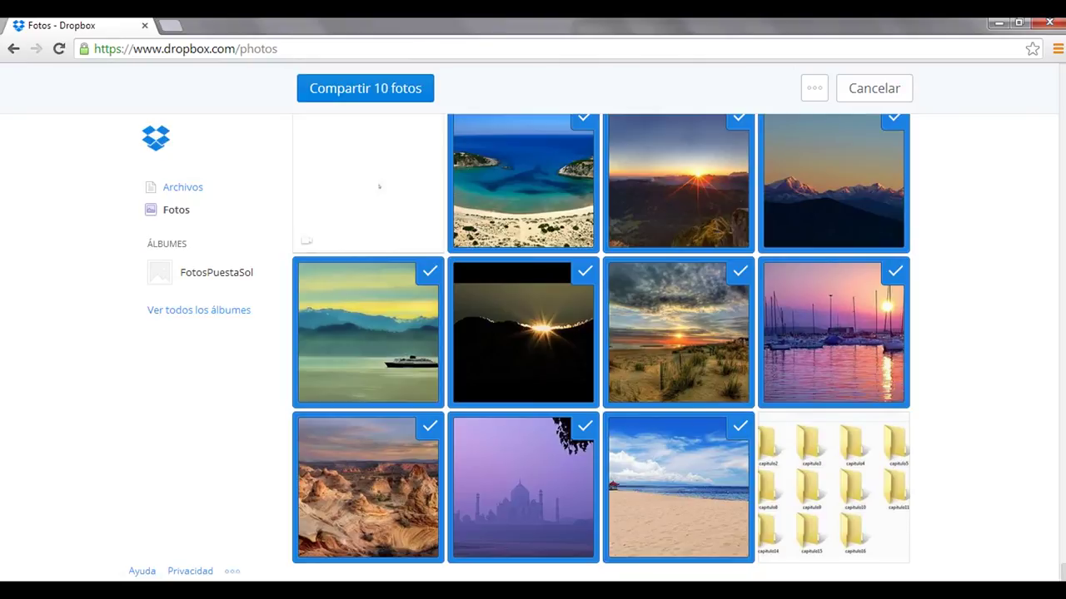
{"action": "left_click", "coordinate": [364, 88]}
{"action": "left_click", "coordinate": [602, 367]}
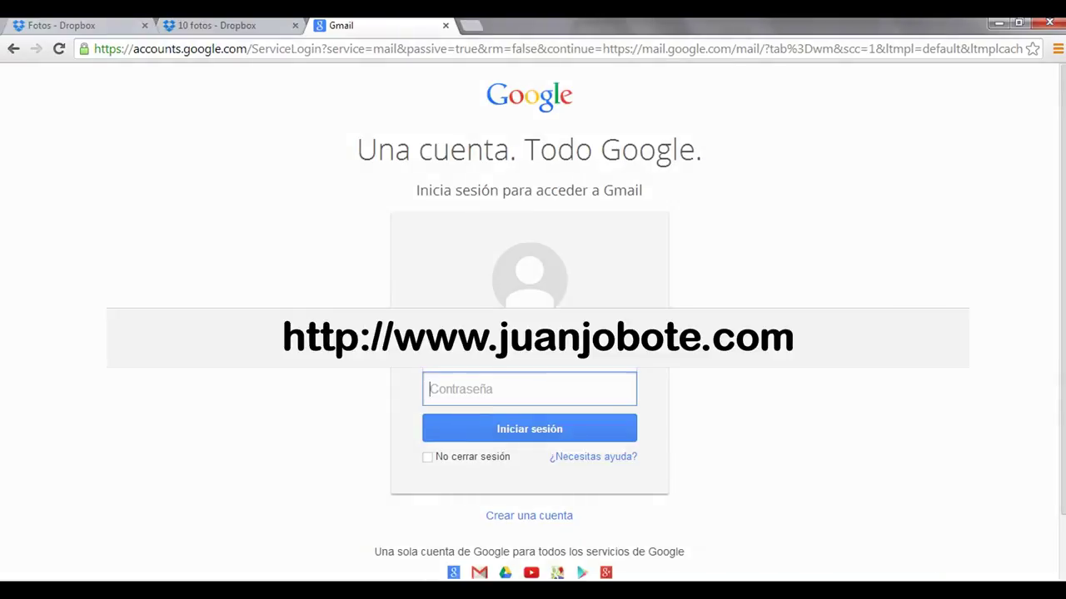
Switch to Gmail, sign in with the account password, and review the Dropbox e-mails about the shared photos and their messages
{"action": "type", "text": "•••••••••••••••••"}
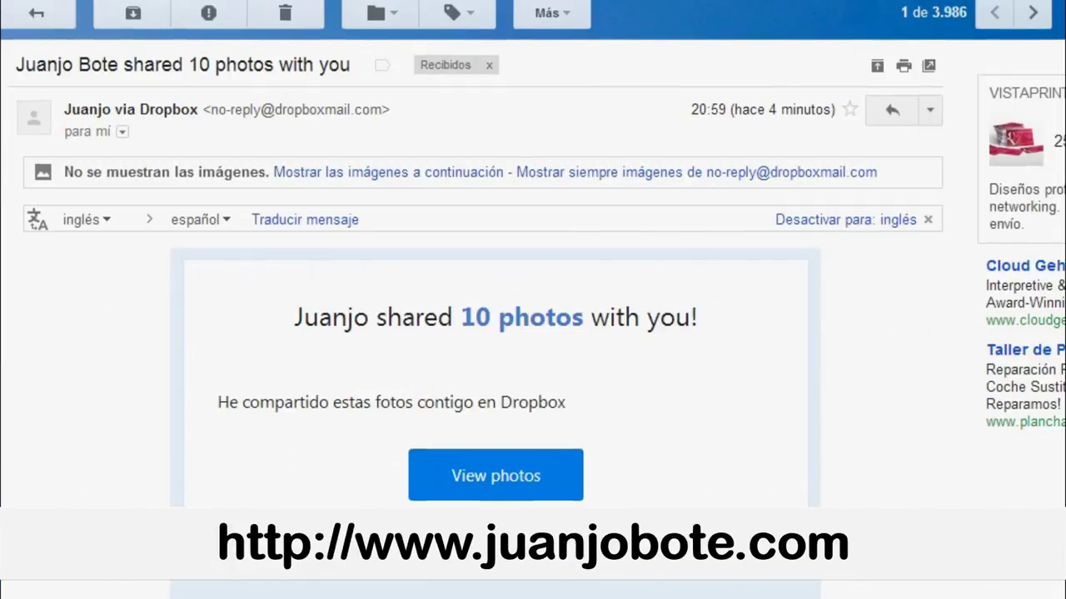
{"action": "scroll", "coordinate": [496, 325], "scroll_direction": "down", "scroll_amount": 1}
{"action": "scroll", "coordinate": [495, 325], "scroll_direction": "down", "scroll_amount": 2}
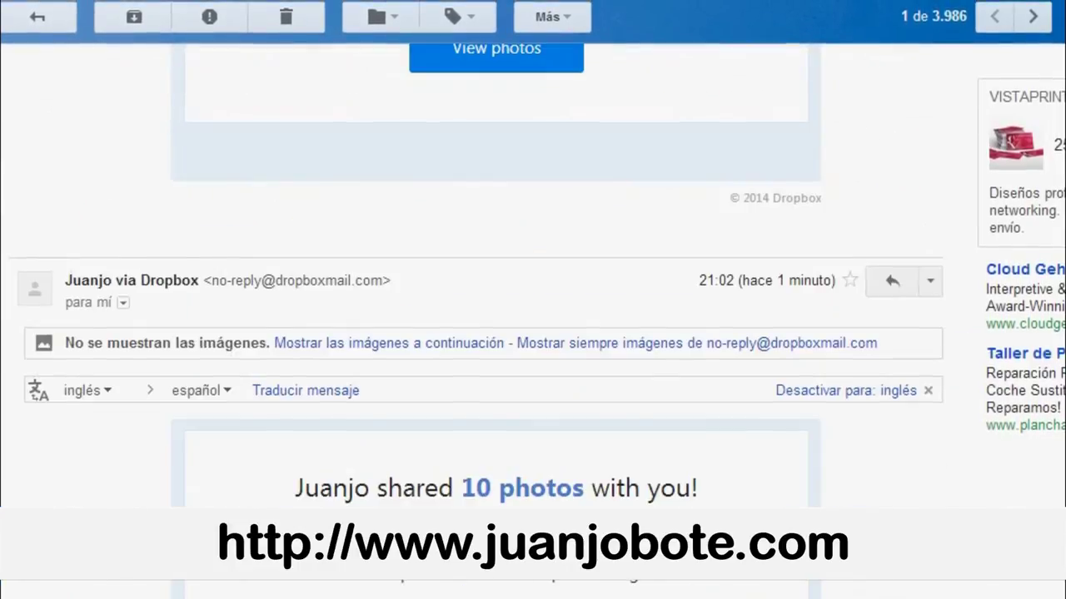
{"action": "scroll", "coordinate": [496, 274], "scroll_direction": "down", "scroll_amount": 3}
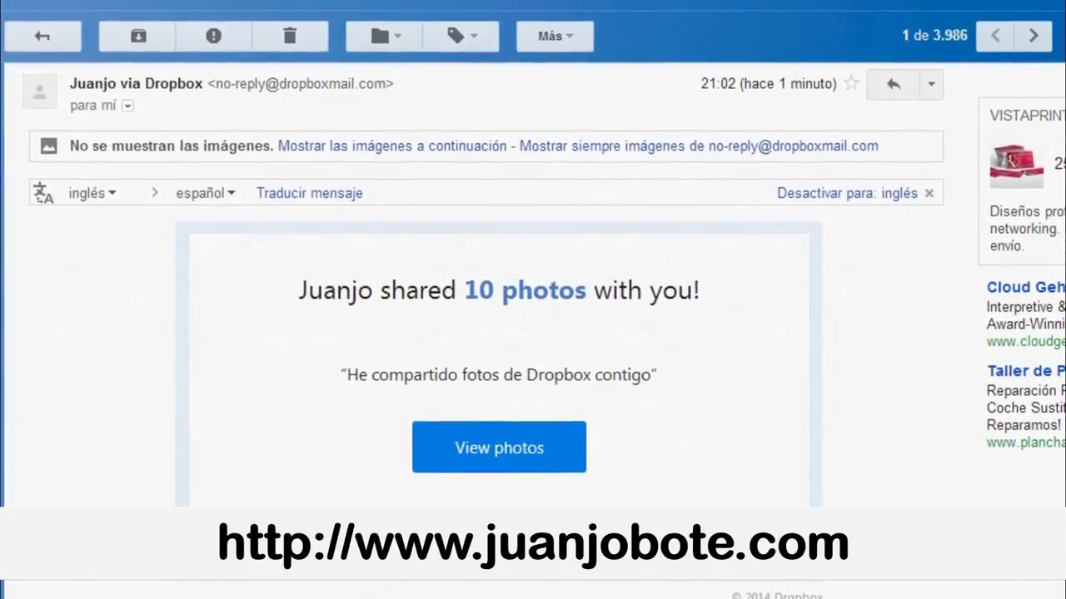
{"action": "scroll", "coordinate": [496, 274], "scroll_direction": "up", "scroll_amount": 2}
{"action": "scroll", "coordinate": [496, 275], "scroll_direction": "up", "scroll_amount": 2}
{"action": "scroll", "coordinate": [496, 275], "scroll_direction": "down", "scroll_amount": 2}
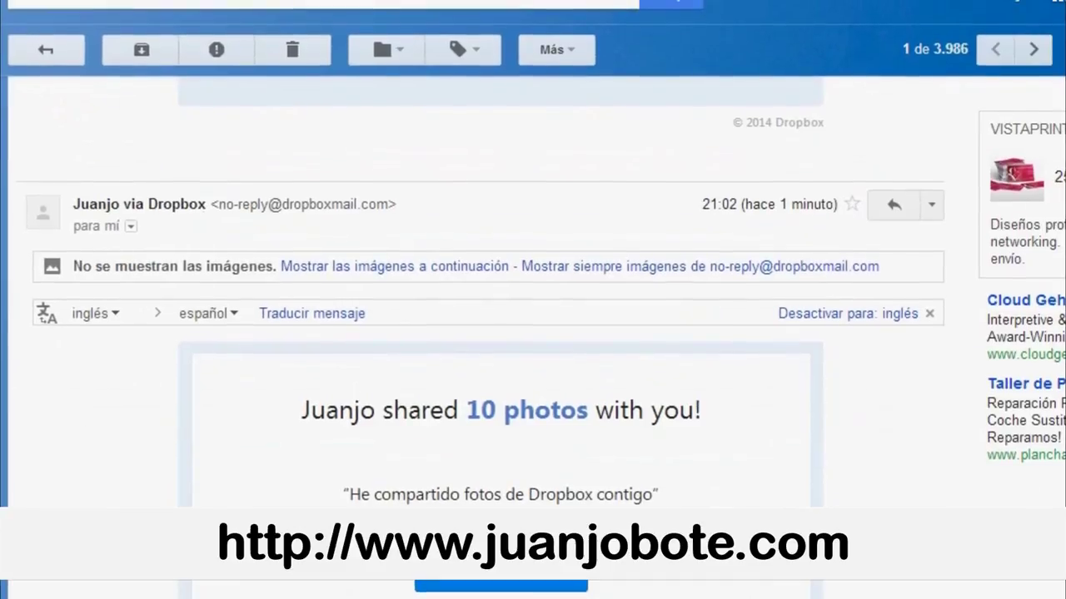